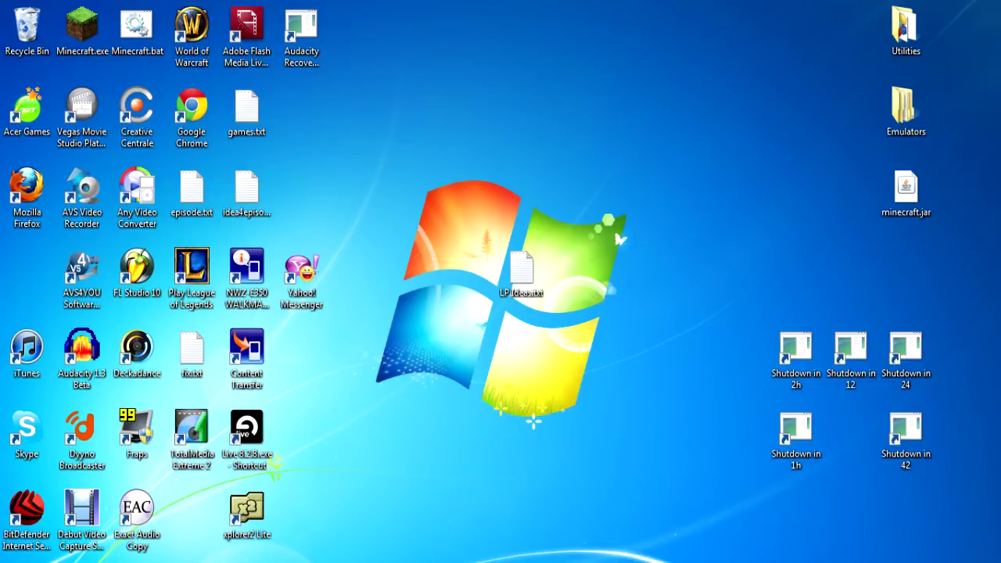
Open the recent project Rayman Origins Demo FIX.vf in Vegas Movie Studio Platinum 9.0 and play its timeline
{"action": "key", "text": "super"}
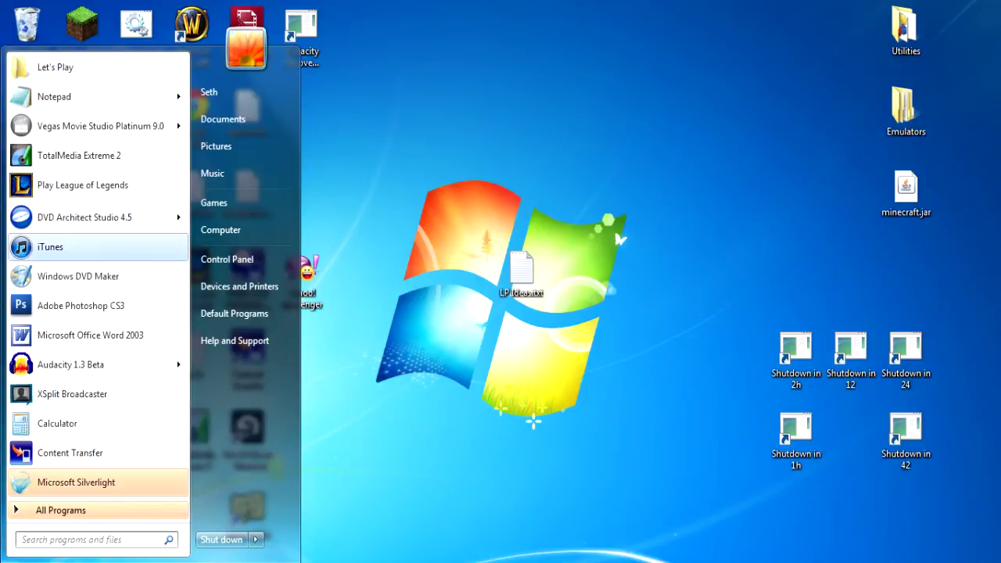
{"action": "mouse_move", "coordinate": [102, 126]}
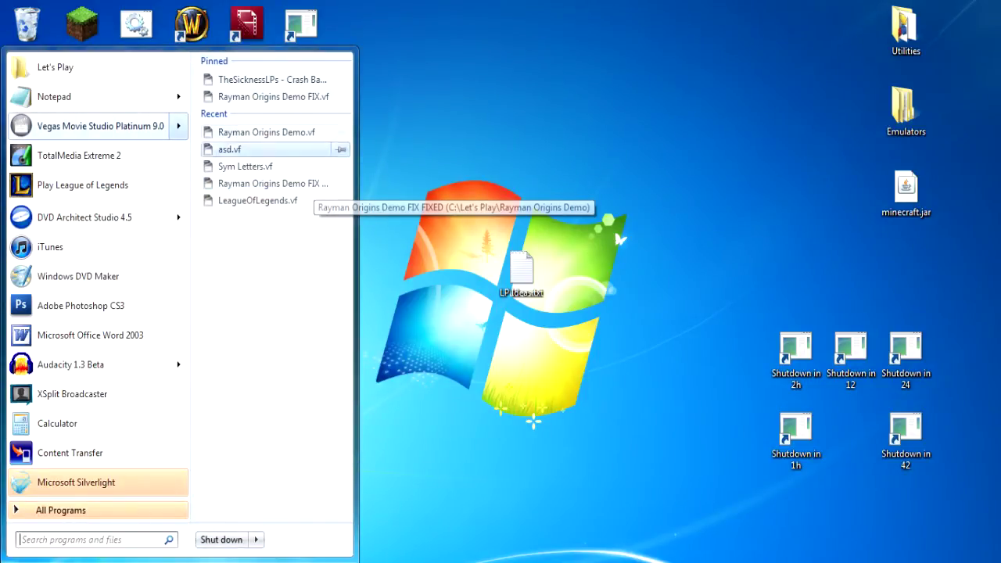
{"action": "left_click", "coordinate": [273, 96]}
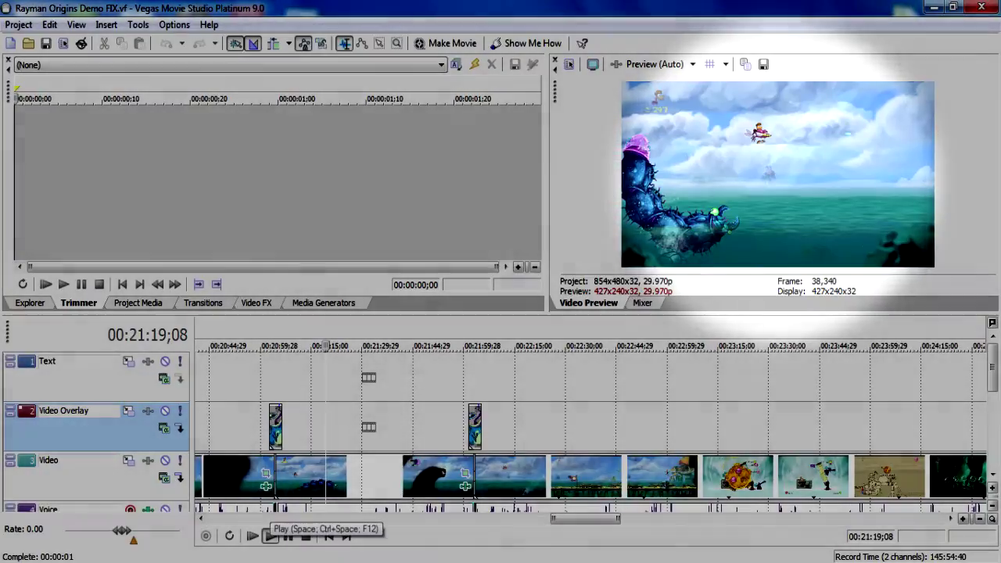
{"action": "left_click", "coordinate": [270, 536]}
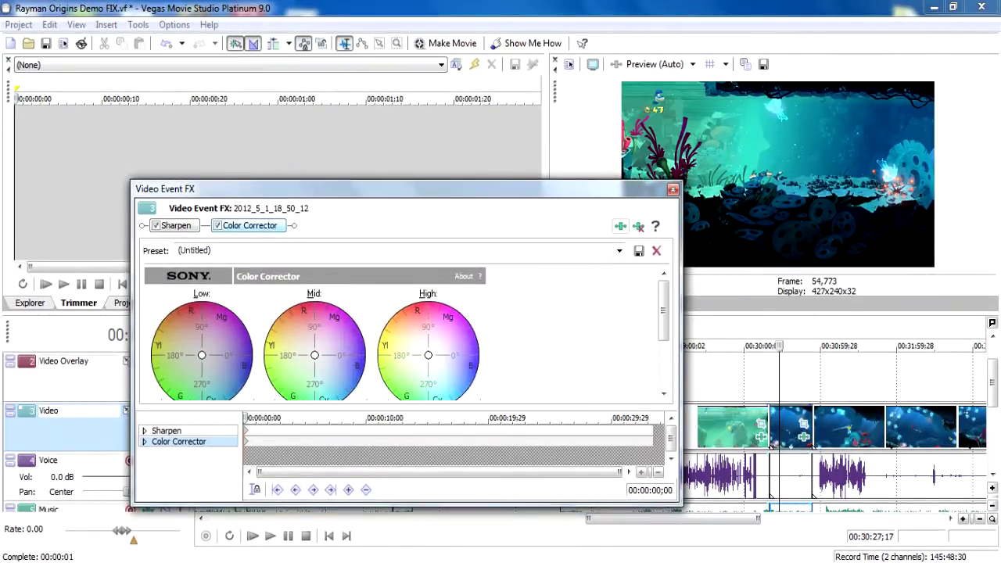
Add the Sony Wave plug-in after Color Corrector in the video clip's effects chain
{"action": "left_click", "coordinate": [620, 226]}
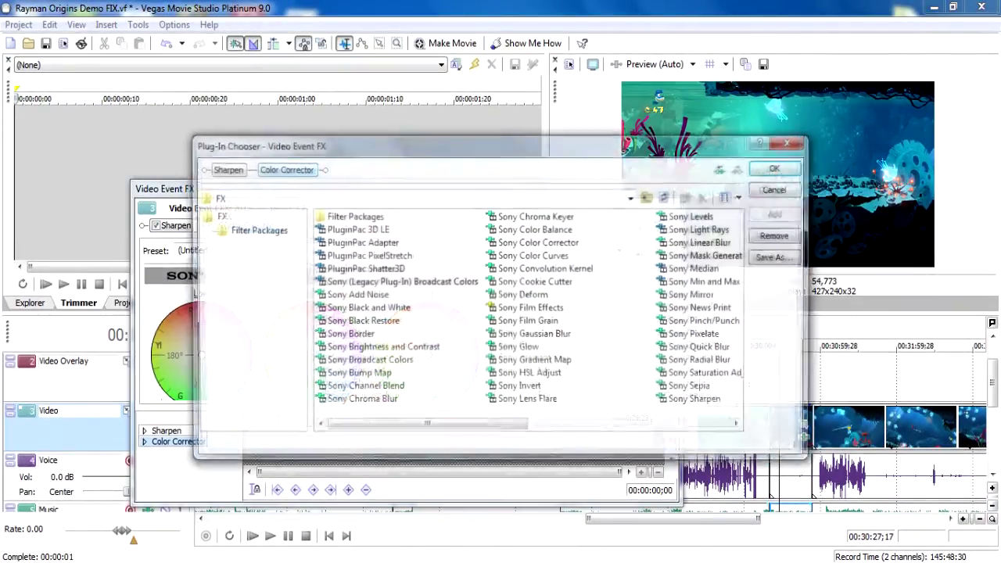
{"action": "left_click_drag", "start_coordinate": [427, 425], "coordinate": [631, 425]}
{"action": "left_click", "coordinate": [519, 294]}
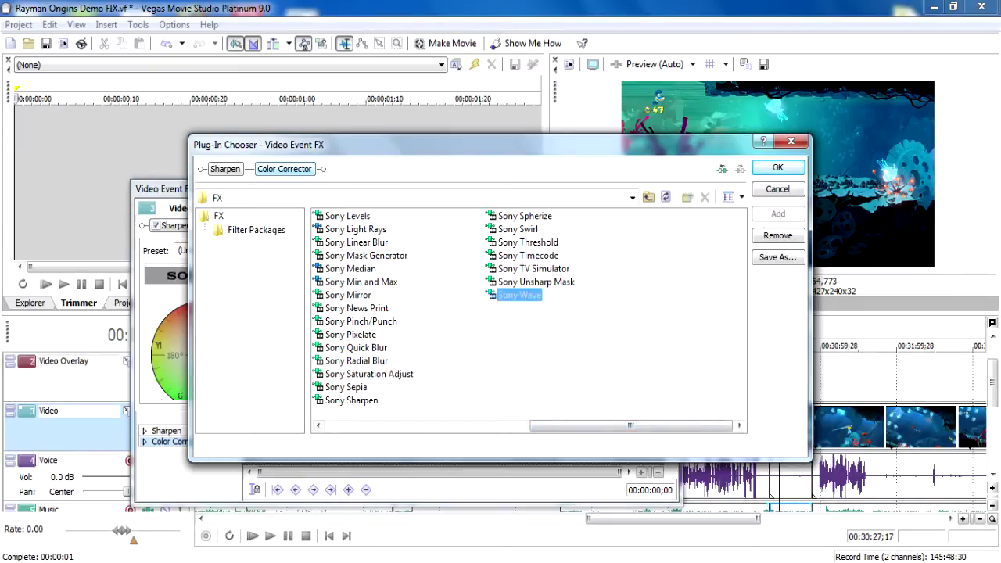
{"action": "left_click", "coordinate": [536, 282]}
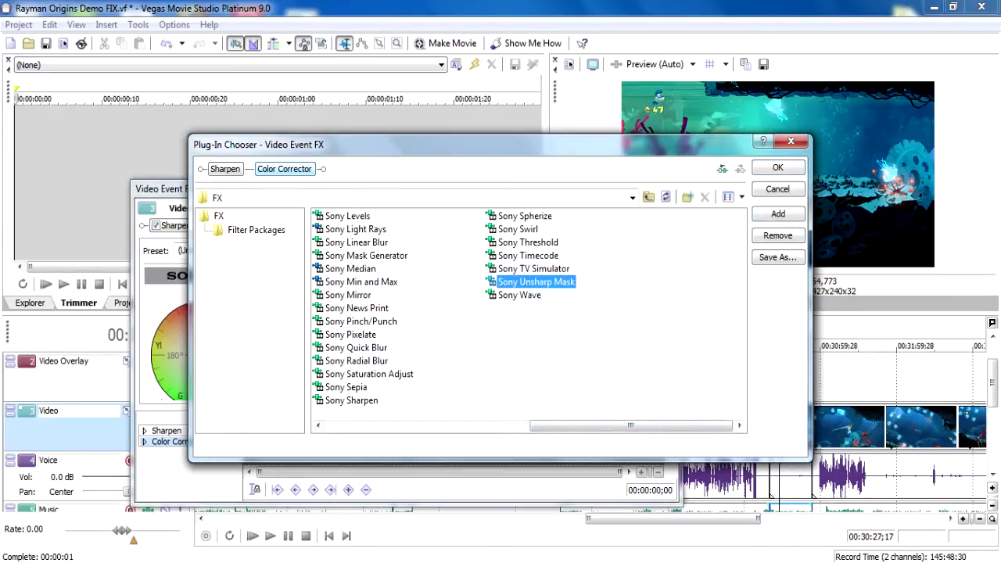
{"action": "left_click", "coordinate": [519, 295]}
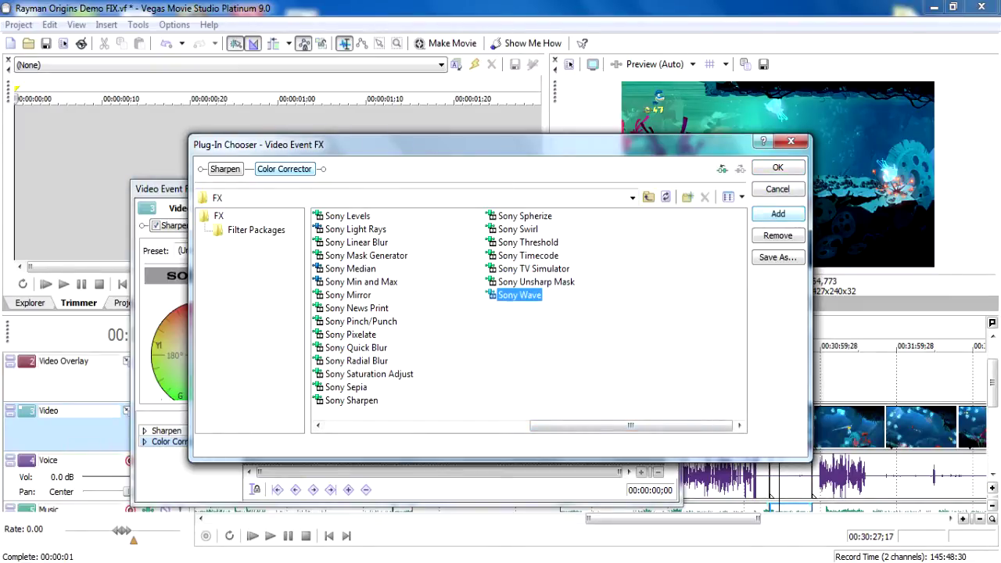
{"action": "left_click", "coordinate": [777, 213]}
{"action": "left_click", "coordinate": [777, 167]}
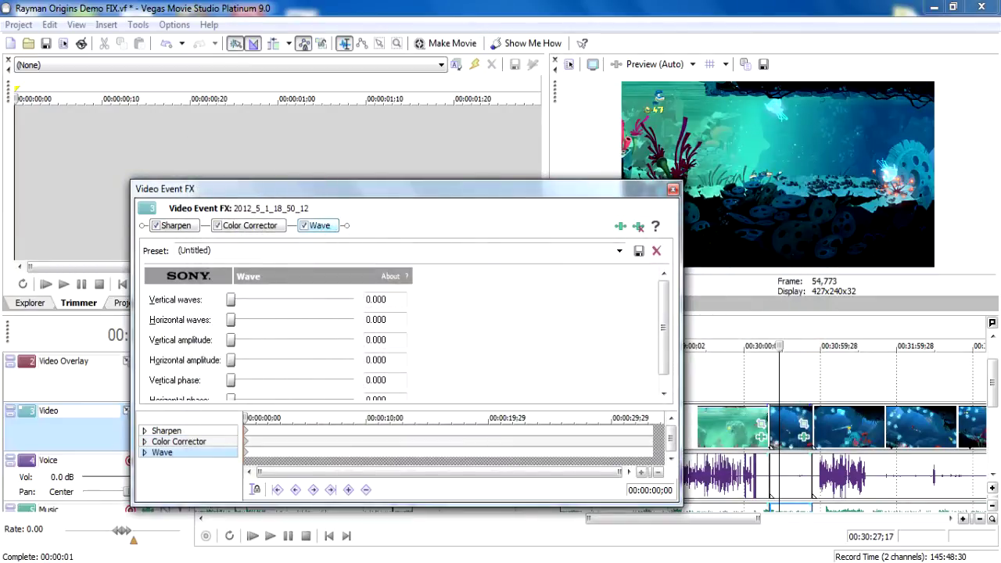
Apply the Vertical Only preset to the Wave effect and close the clip's effects window
{"action": "left_click", "coordinate": [619, 250]}
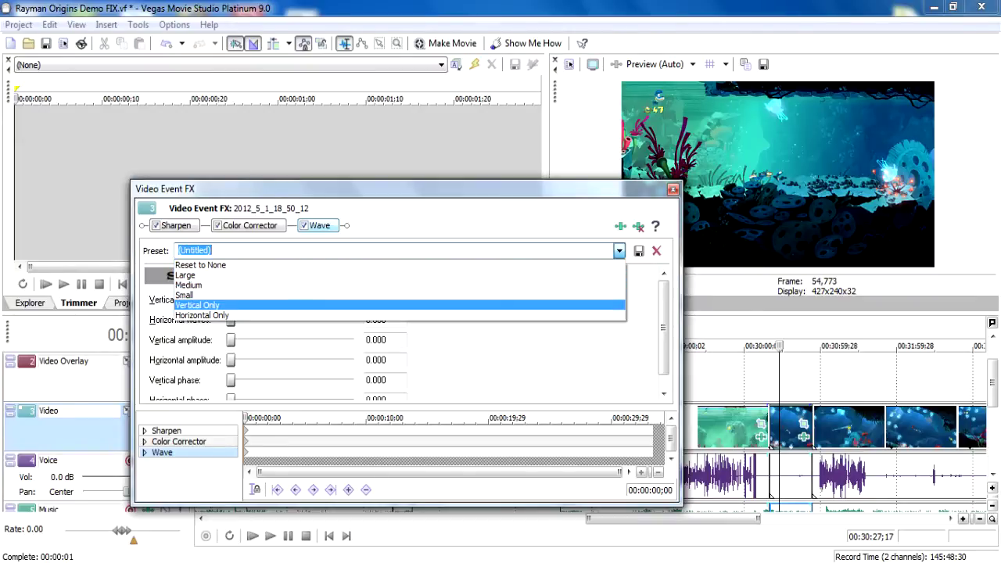
{"action": "key", "text": "Return"}
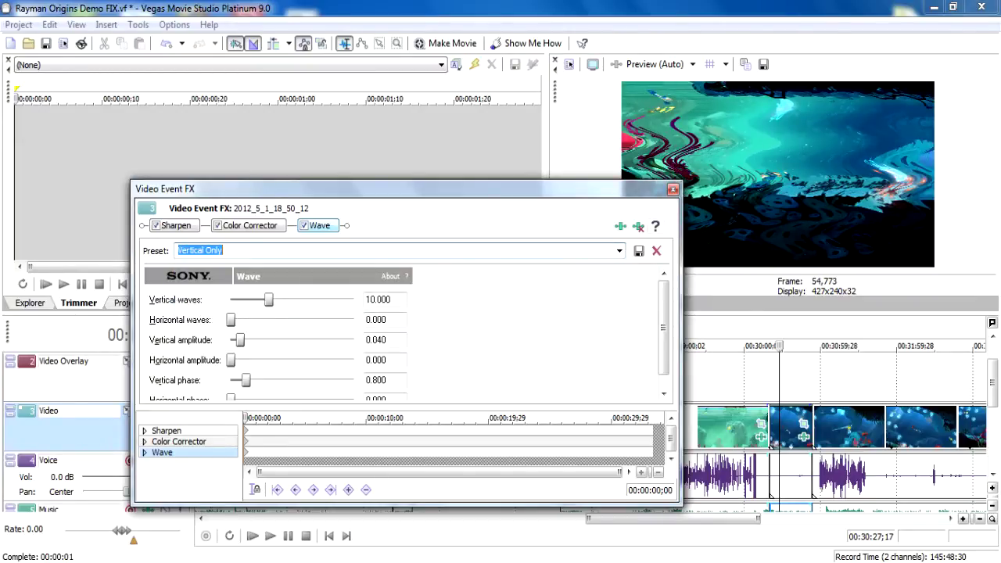
{"action": "key", "text": "Escape"}
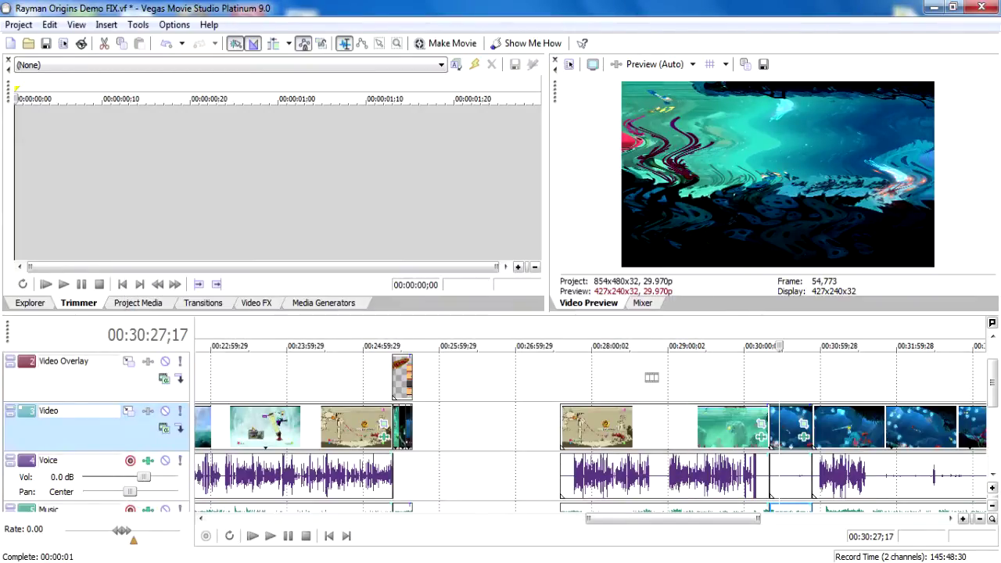
Reopen the clip's effects, set the Wave effect's vertical waves to 2.470, and preview the clip from its start
{"action": "left_click", "coordinate": [801, 433]}
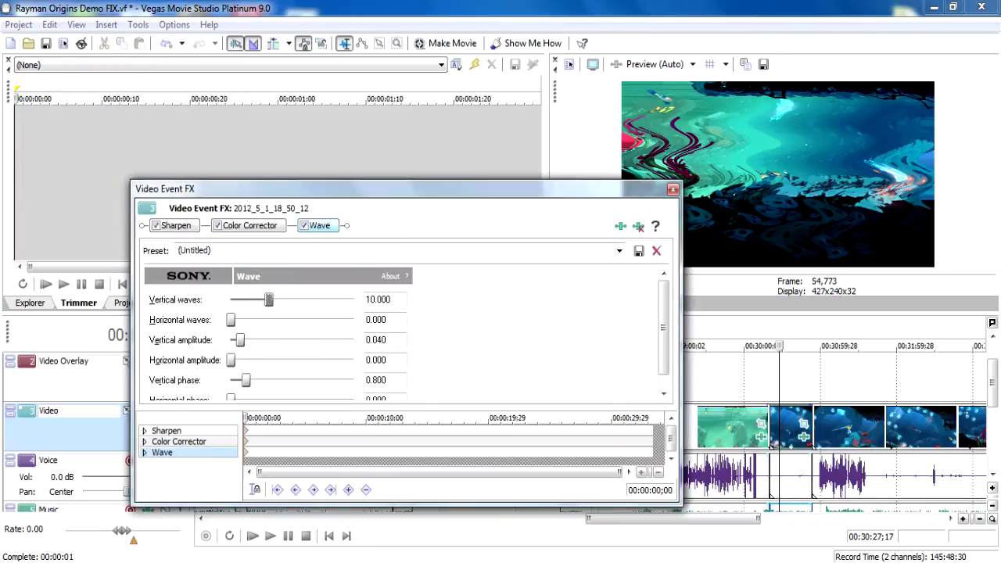
{"action": "left_click_drag", "start_coordinate": [267, 299], "coordinate": [239, 300]}
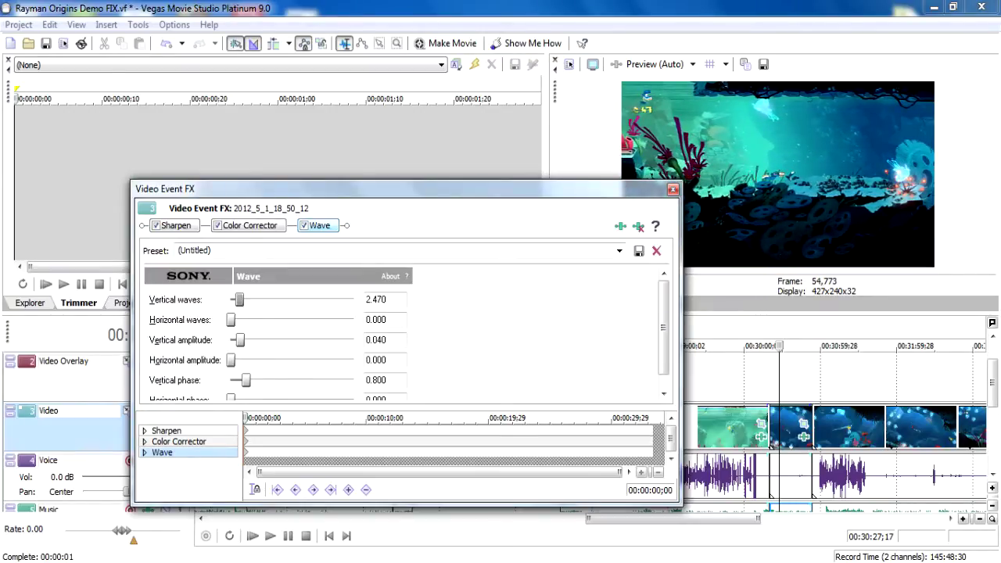
{"action": "key", "text": "space"}
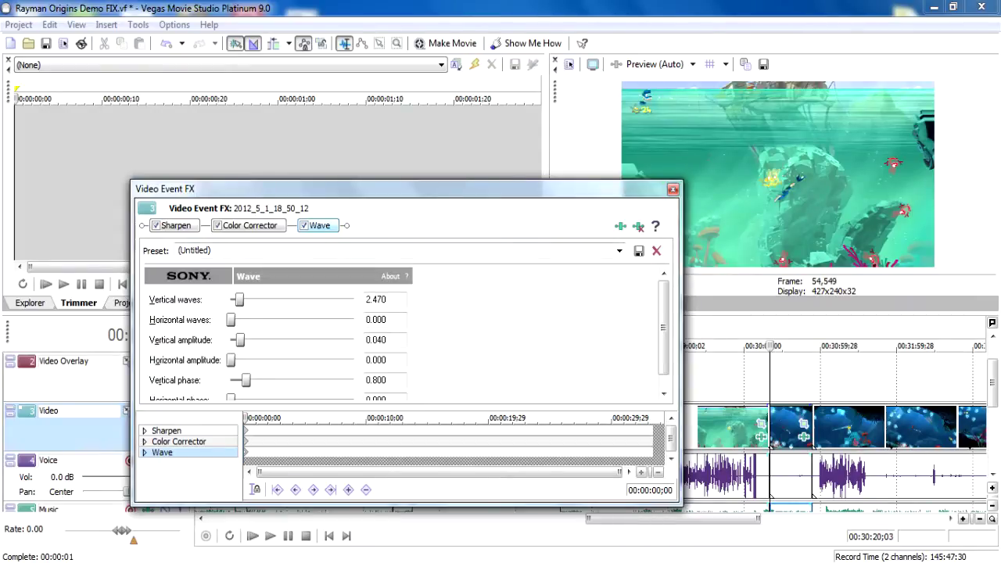
{"action": "key", "text": "space"}
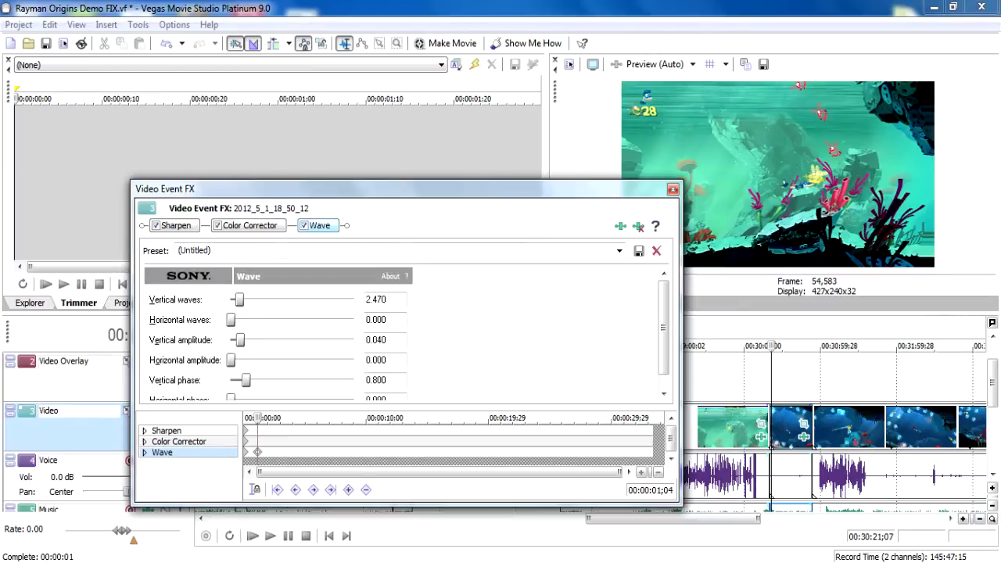
Keyframe the Wave effect's vertical waves down to 0.000, followed by a higher value at 00:00:03;25
{"action": "left_click_drag", "start_coordinate": [239, 300], "coordinate": [231, 300]}
{"action": "left_click_drag", "start_coordinate": [258, 417], "coordinate": [269, 417]}
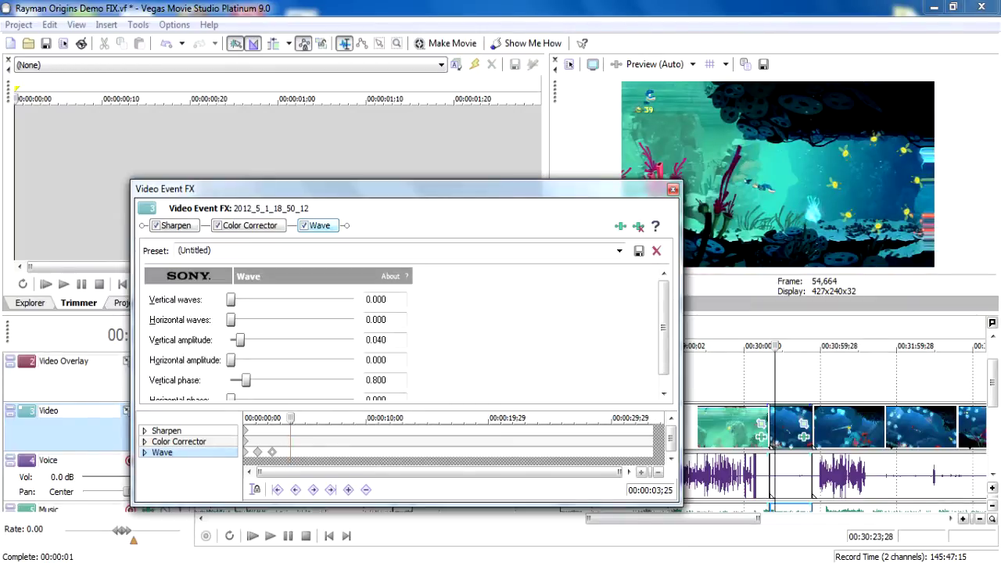
{"action": "left_click_drag", "start_coordinate": [231, 300], "coordinate": [246, 300]}
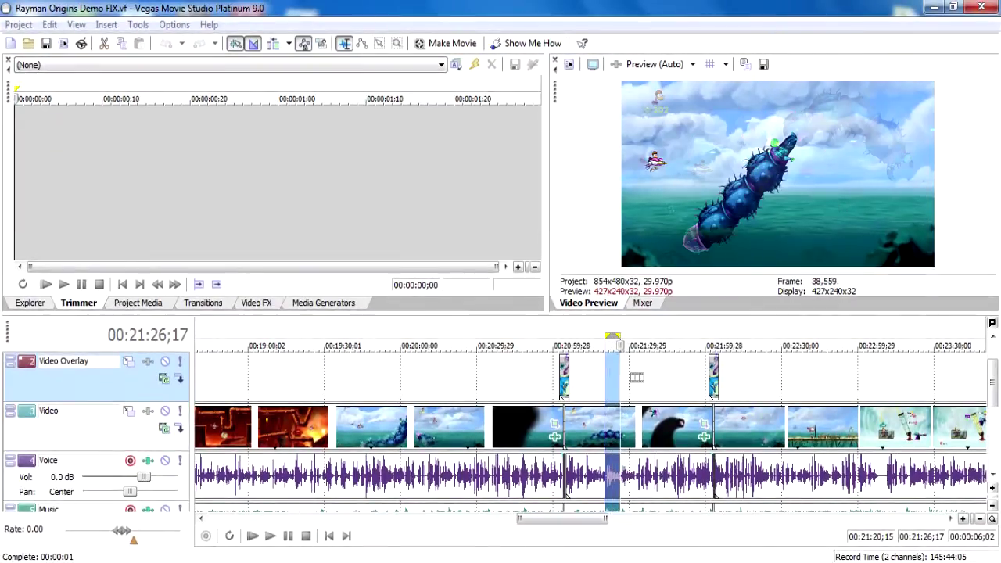
{"action": "left_click", "coordinate": [631, 375]}
{"action": "left_click", "coordinate": [768, 374]}
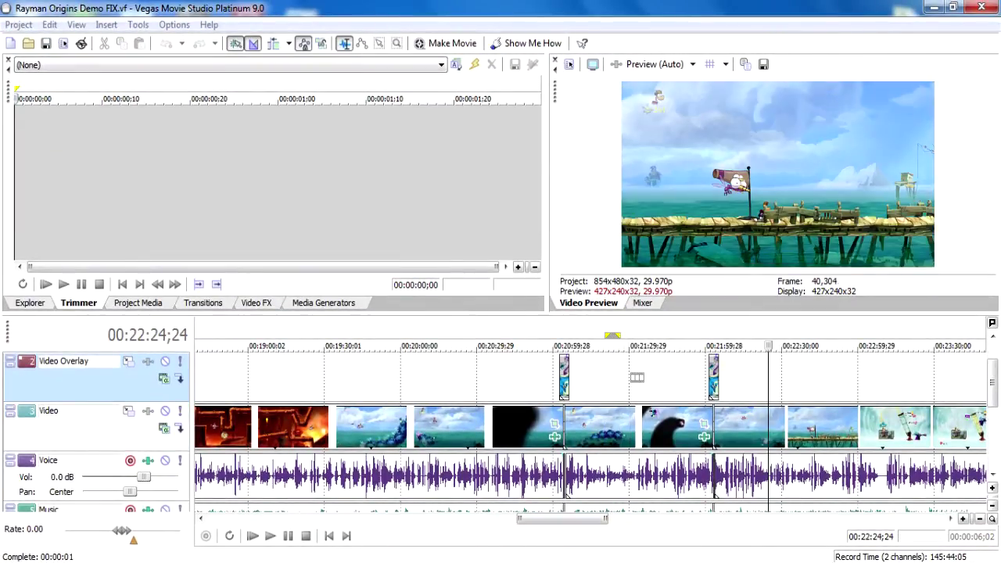
{"action": "key", "text": "alt+1"}
{"action": "key", "text": "alt+5"}
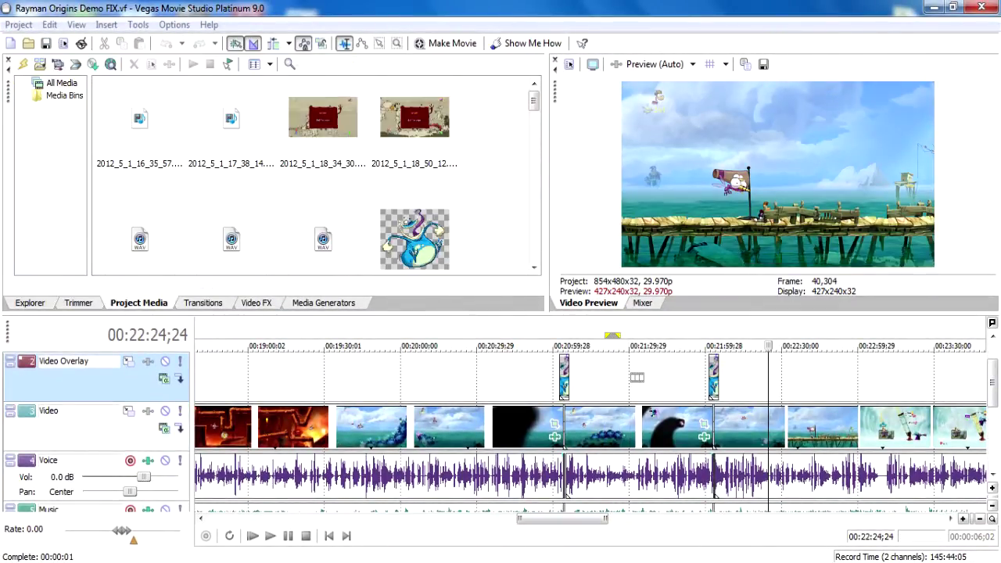
{"action": "key", "text": "alt+7"}
{"action": "key", "text": "alt+2"}
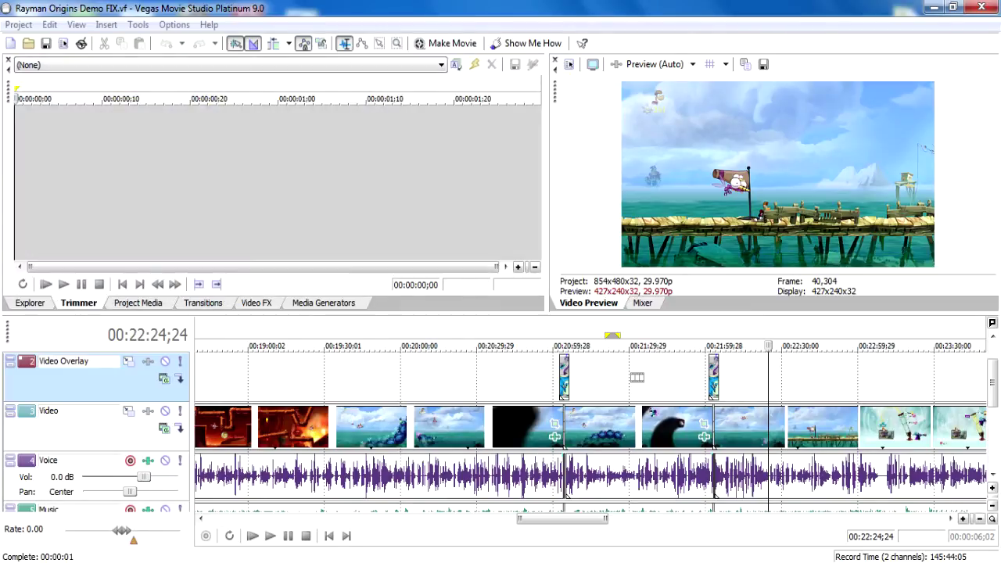
{"action": "left_click_drag", "start_coordinate": [599, 378], "coordinate": [634, 378]}
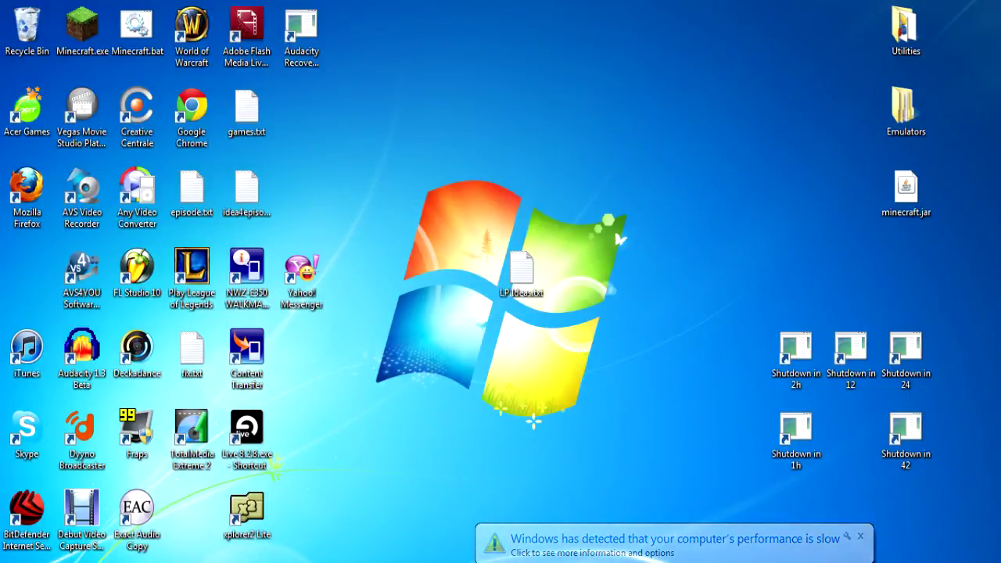
Play the Rayman Origins project from 00:21:00;08, just ahead of the character image on the Video Overlay track
{"action": "key", "text": "super"}
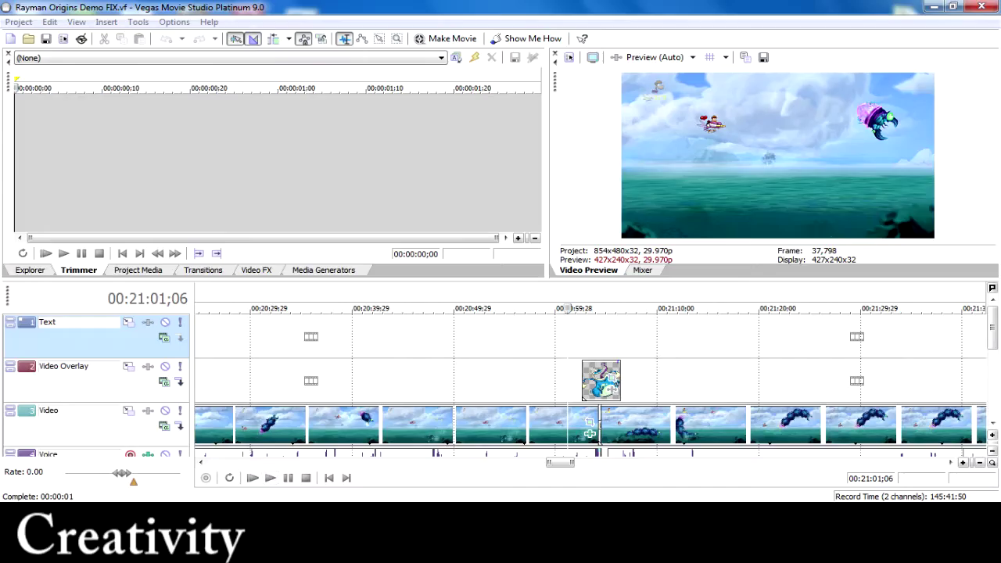
{"action": "scroll", "coordinate": [590, 470], "scroll_direction": "down", "scroll_amount": 3}
{"action": "left_click", "coordinate": [558, 335]}
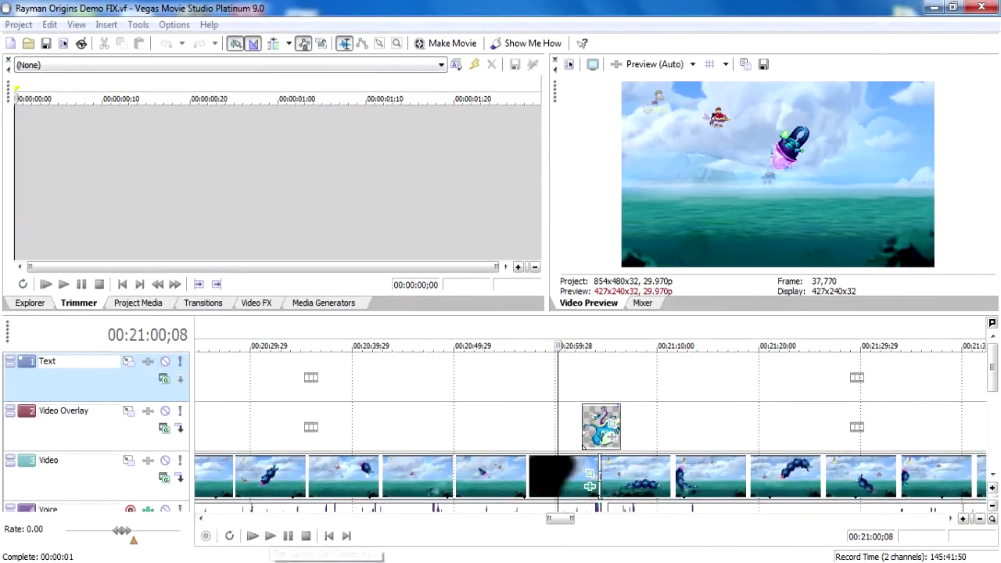
{"action": "key", "text": "space"}
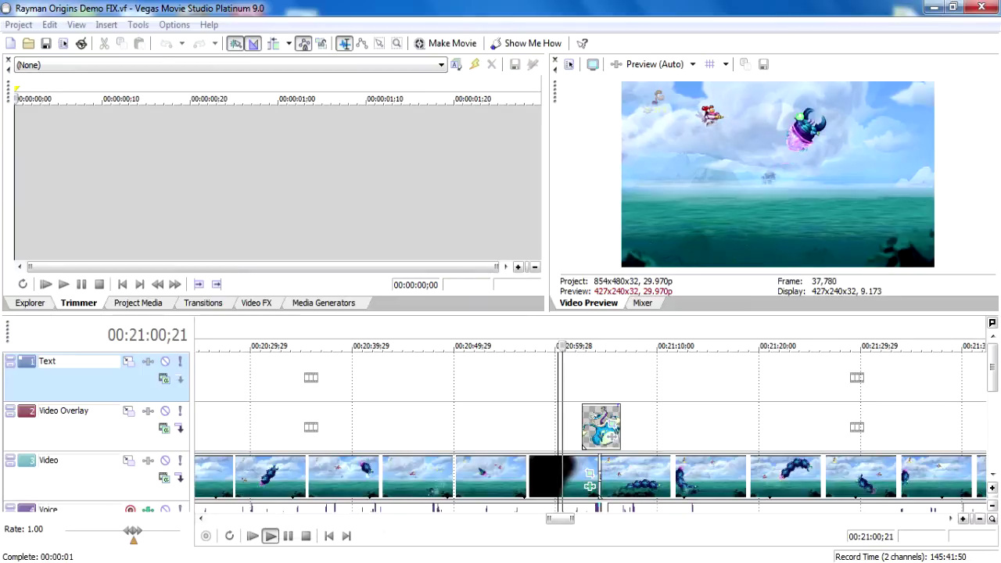